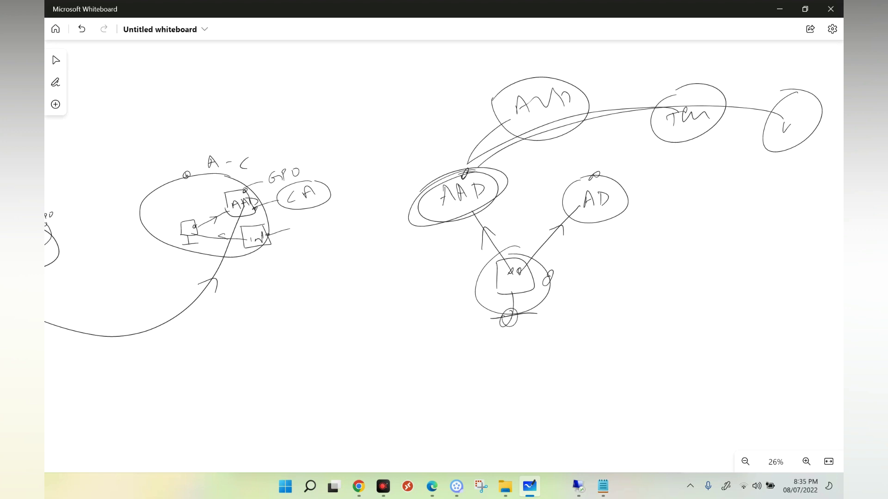
# - Add freehand strokes to the AAD and AD diagram, including a line from beneath the device box toward the upper circles
pyautogui.moveTo(714, 237); pyautogui.dragTo(746, 257)
pyautogui.moveTo(517, 329)
pyautogui.mouseDown()
pyautogui.moveTo(526, 335)
pyautogui.moveTo(690, 146)
pyautogui.mouseUp()
pyautogui.moveTo(658, 220); pyautogui.dragTo(686, 225)
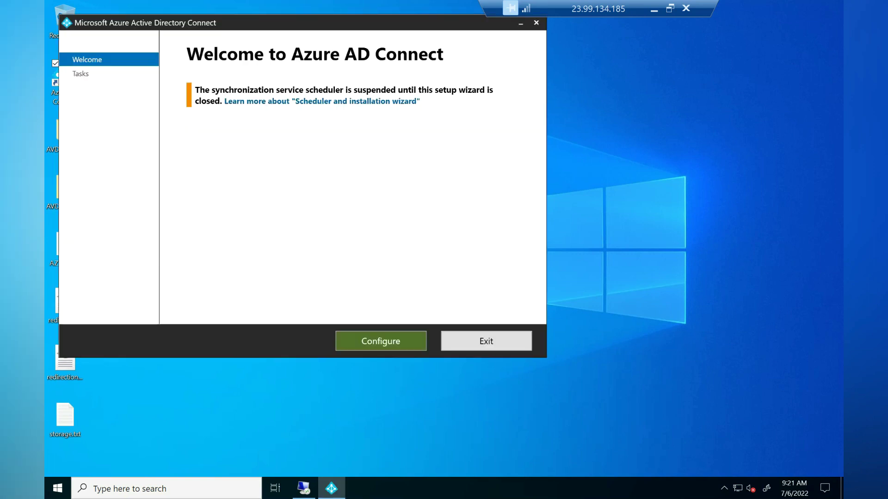
# - Start the Azure AD Connect configuration with the Configure device options task and proceed past the overview to the Azure AD sign-in
pyautogui.press('Return')
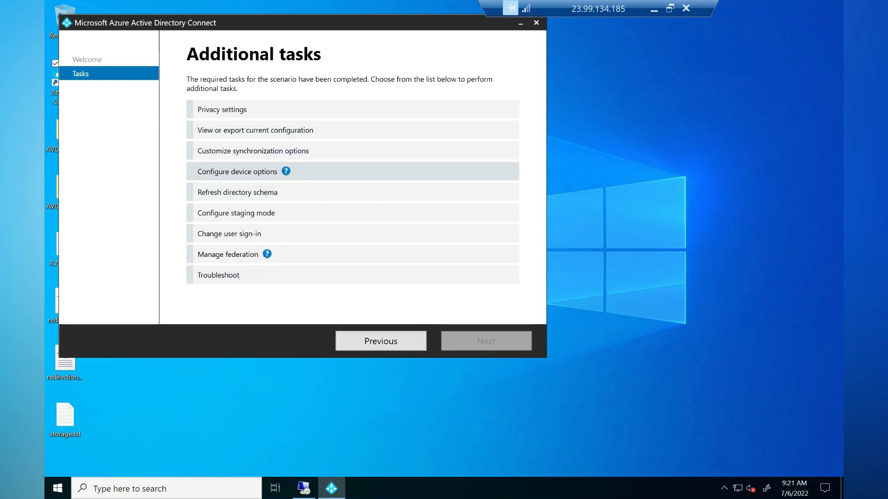
pyautogui.click(237, 172)
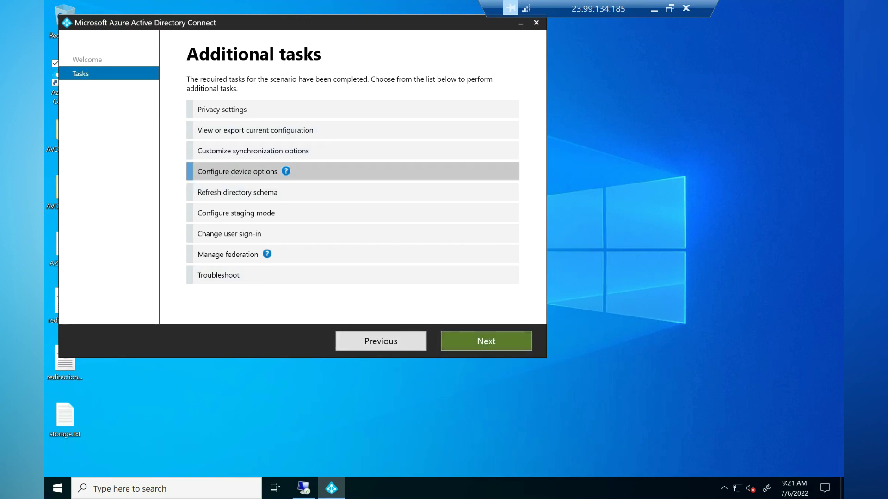
pyautogui.press('Return')
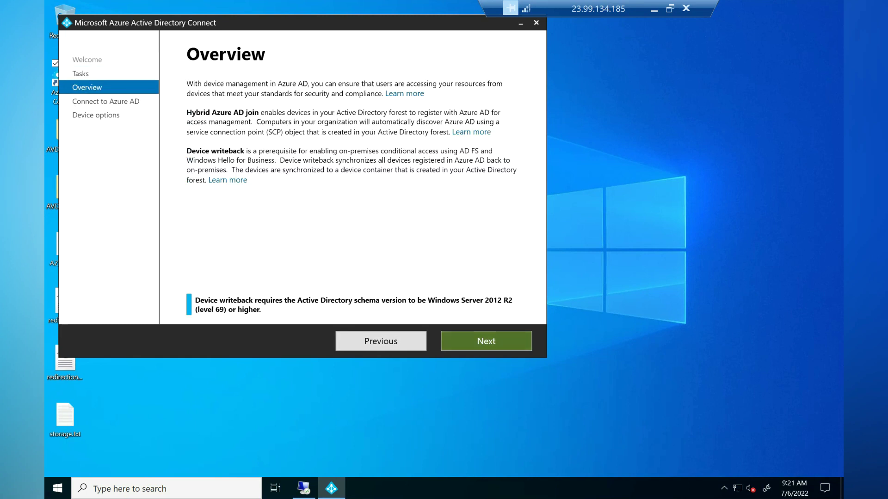
pyautogui.press('Return')
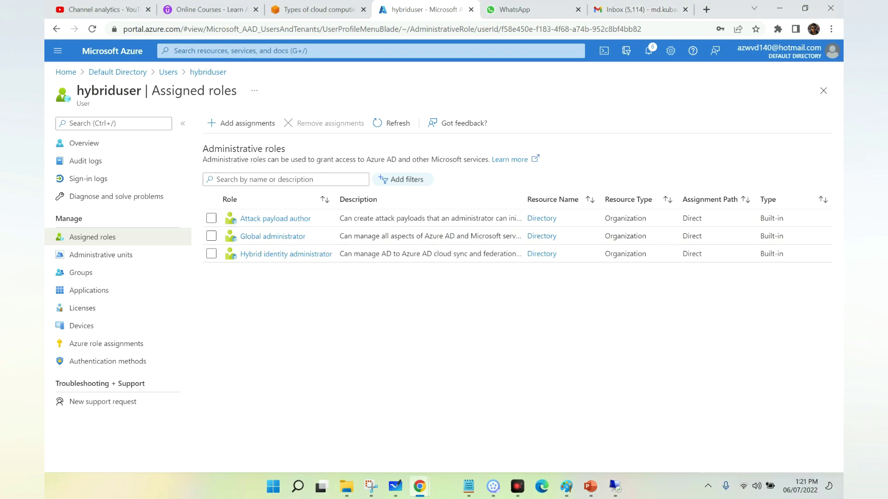
# - Check the hybriduser account's assigned roles in the Azure portal, then sign in to Azure AD Connect with that account's password
pyautogui.moveTo(141, 91); pyautogui.dragTo(84, 90)
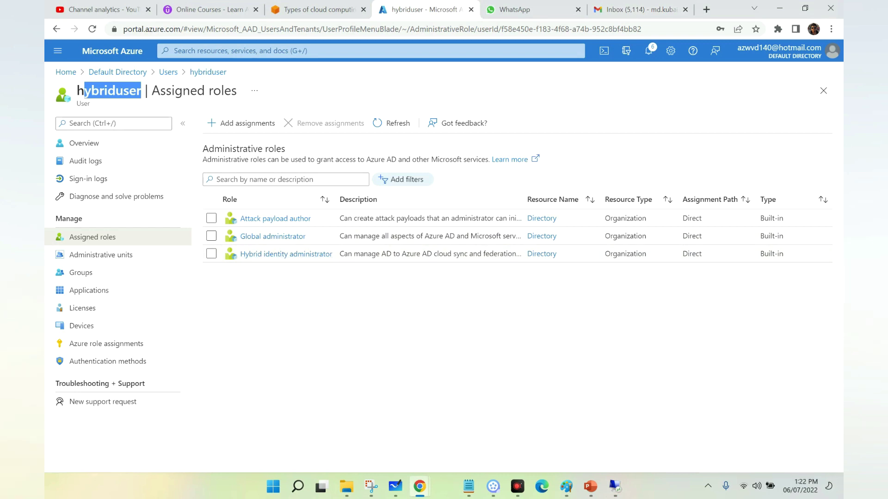
pyautogui.click(615, 487)
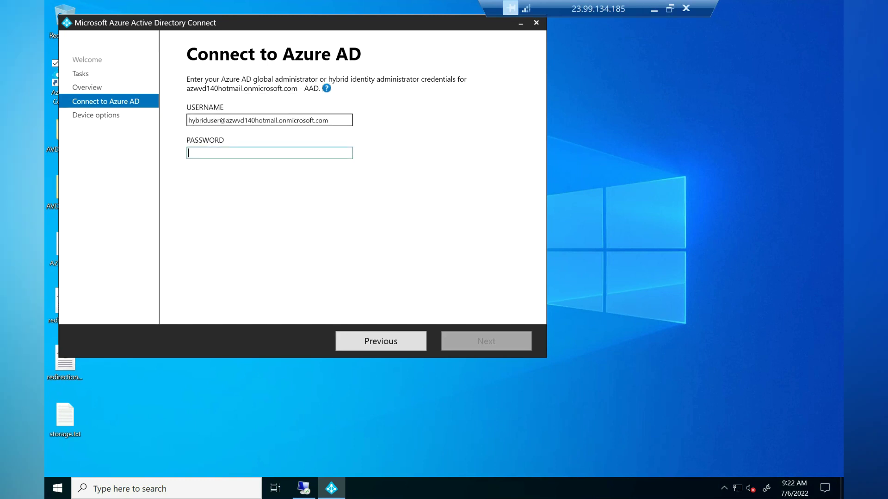
pyautogui.write('*************')
pyautogui.press('Return')
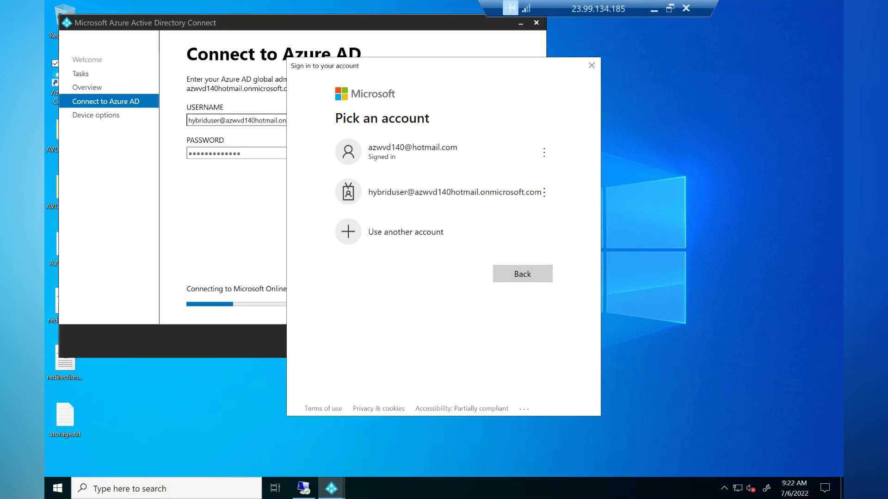
pyautogui.click(454, 192)
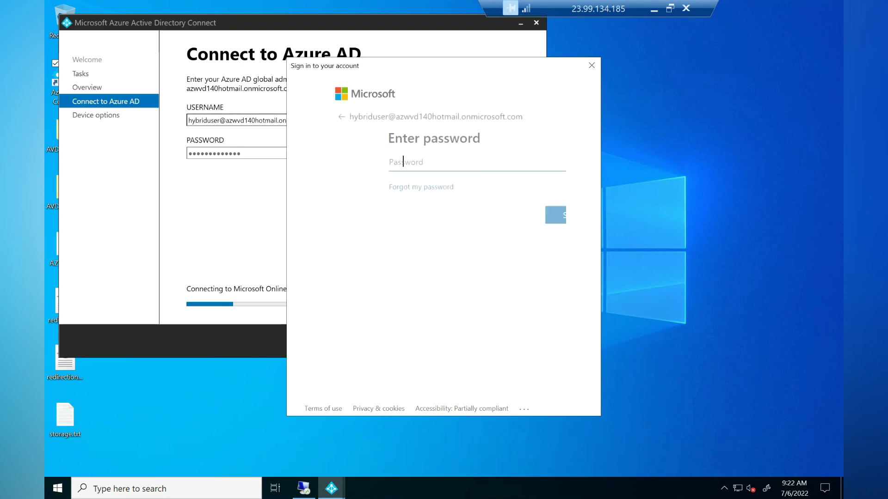
pyautogui.write('***********')
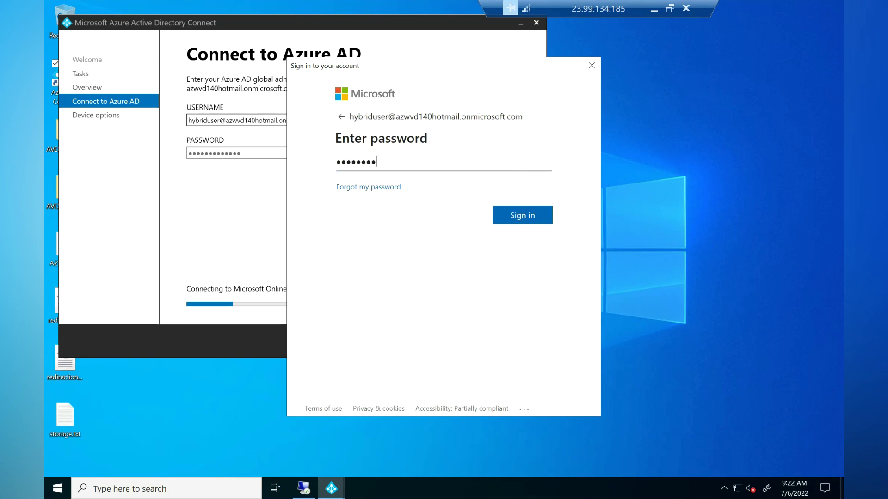
pyautogui.press('Return')
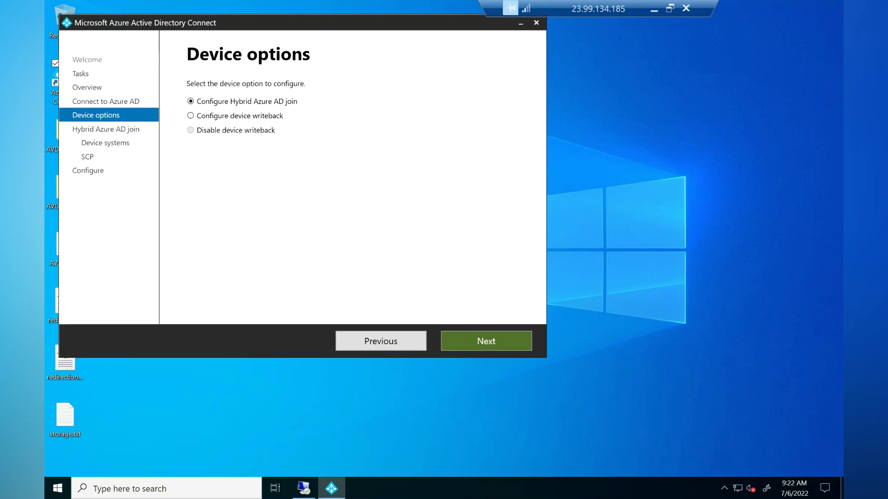
# - Configure Hybrid Azure AD join for Windows 10 or later domain-joined devices
pyautogui.press('Return')
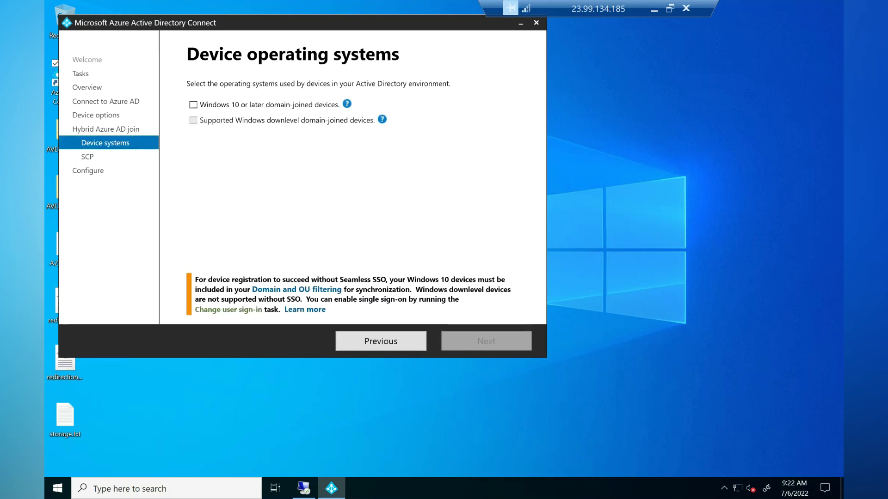
pyautogui.press('space')
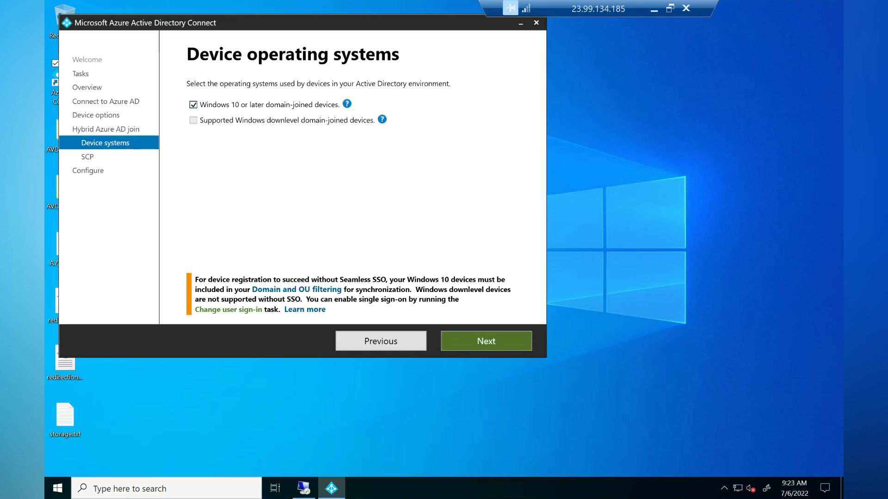
pyautogui.press('Return')
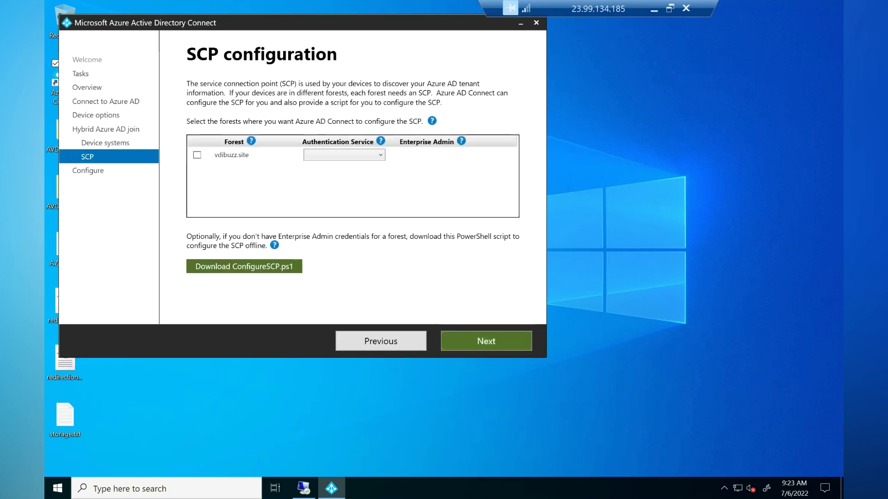
# - Include the vdibuzz.site forest in the SCP configuration with Azure Active Directory as its authentication service
pyautogui.press('space')
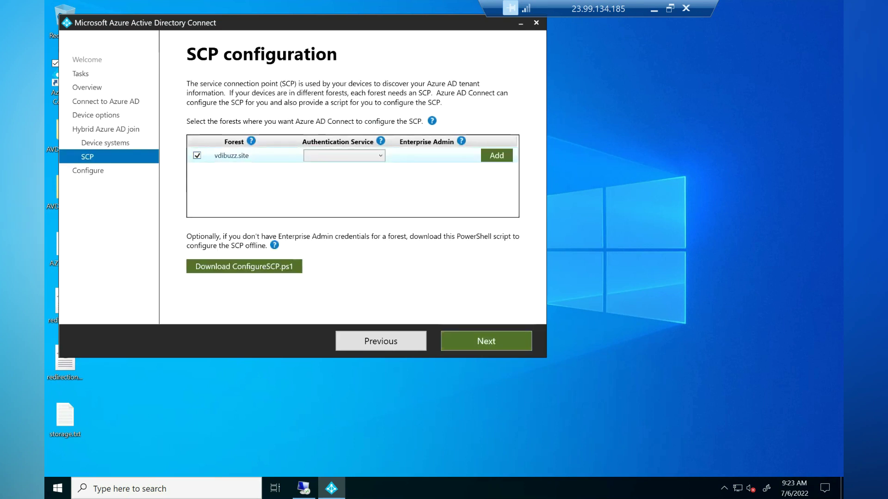
pyautogui.hotkey('alt', 'Down')
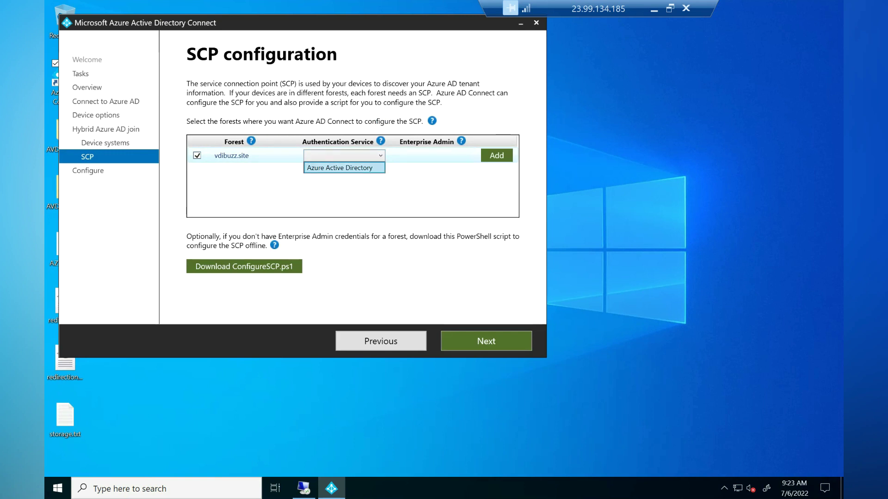
pyautogui.press('Return')
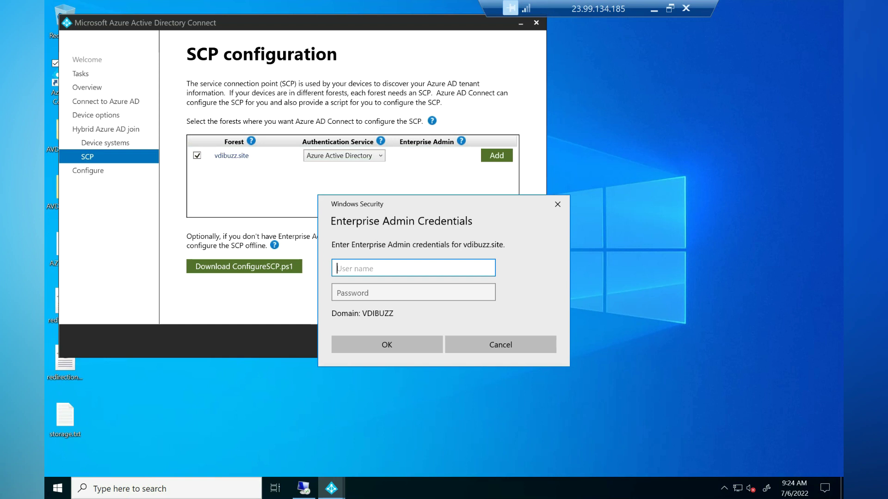
# - Supply the Enterprise Admin user name and password for the vdibuzz.site forest and run the SCP configuration
pyautogui.write('vdibuzz\\adam')
pyautogui.press('Tab')
pyautogui.write('•••••••••••••')
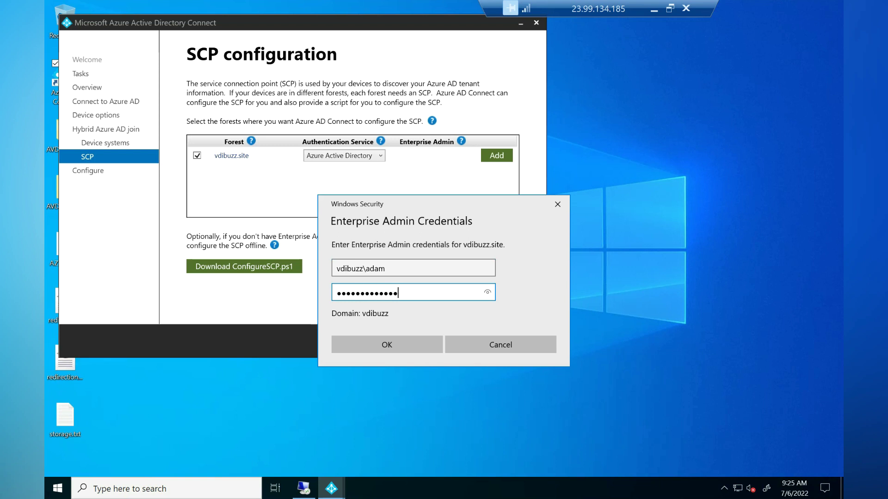
pyautogui.press('Return')
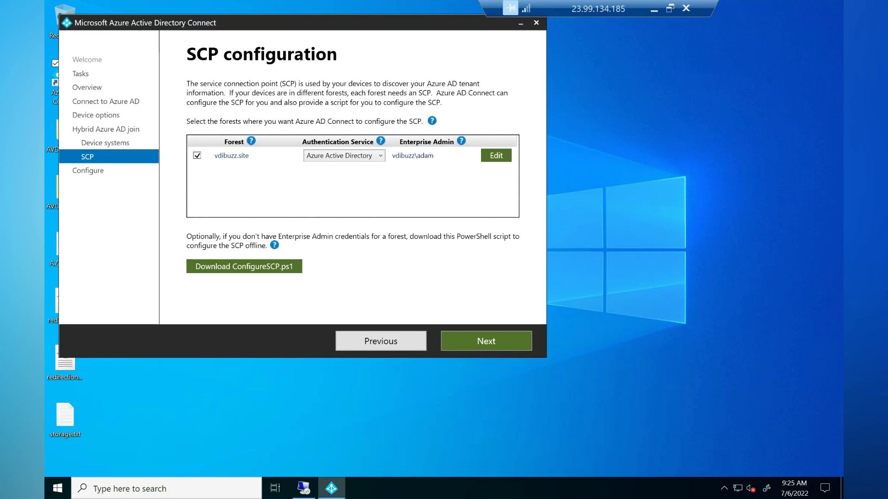
pyautogui.press('Return')
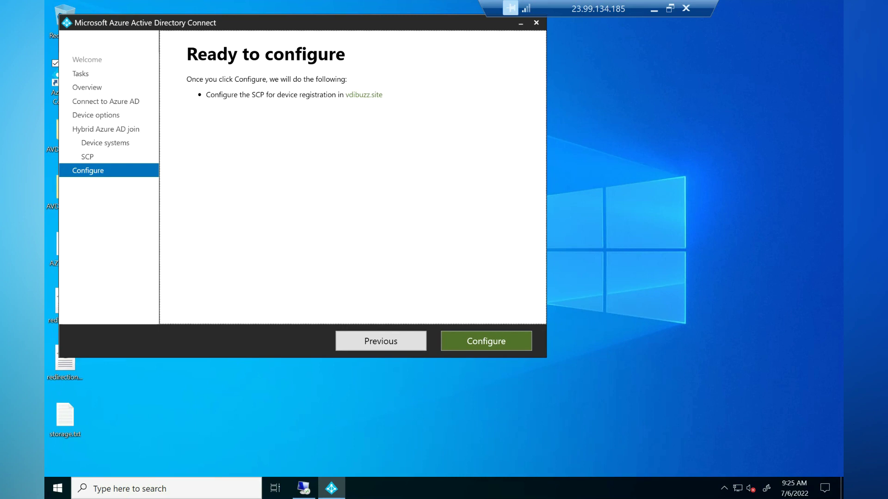
pyautogui.press('Return')
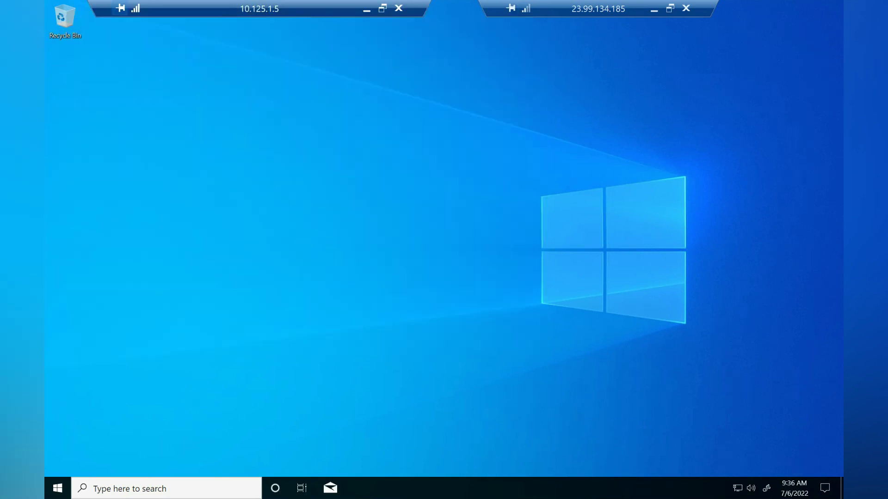
# - Open a Command Prompt on the 10.125.1.5 machine and query its name with hostname
pyautogui.rightClick(58, 488)
pyautogui.write('r')
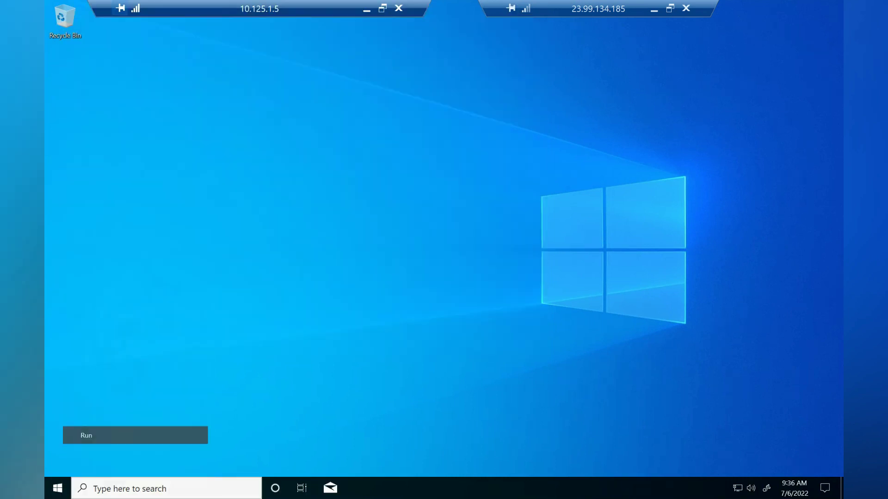
pyautogui.write('mmc')
pyautogui.press('Return')
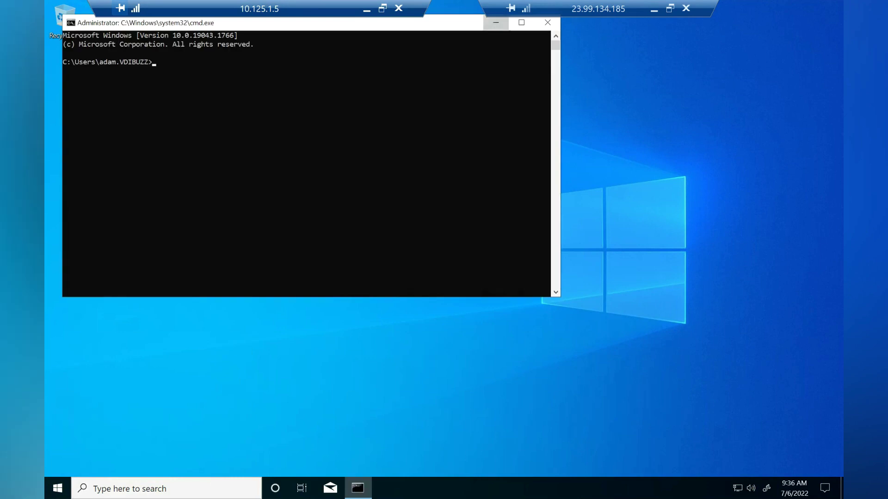
pyautogui.press('super+d')
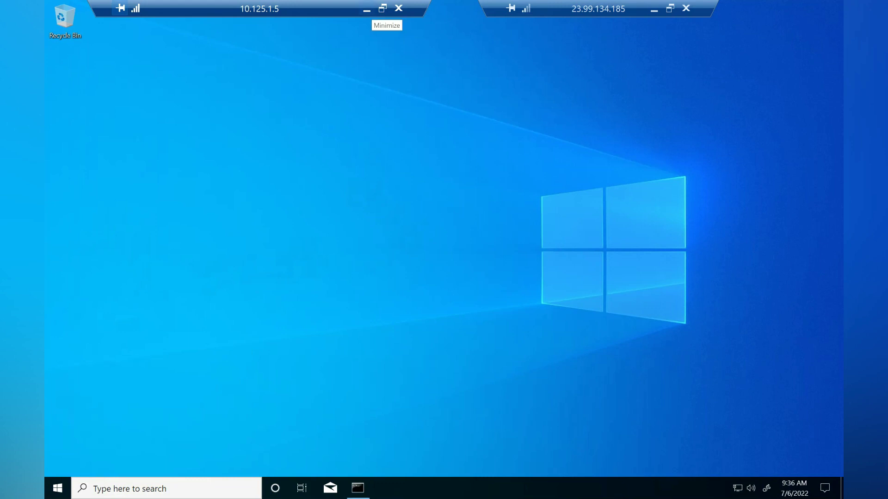
pyautogui.click(358, 487)
pyautogui.click(316, 239)
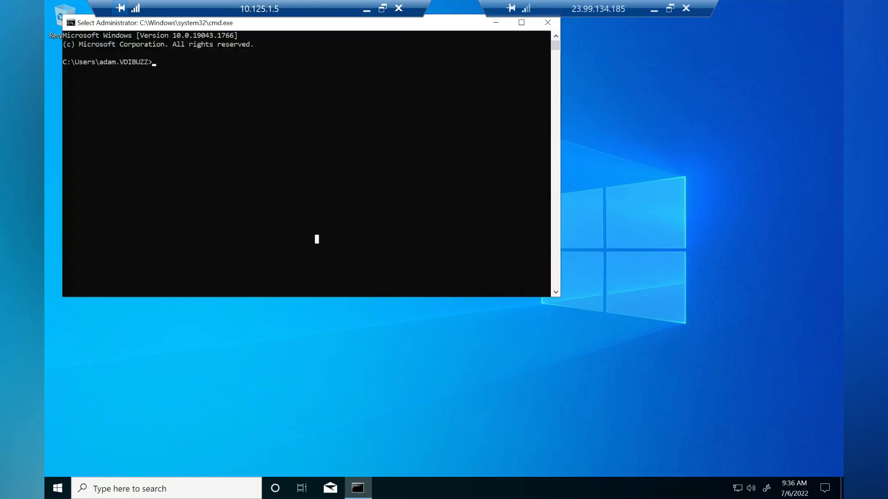
pyautogui.write('hostname')
pyautogui.press('Return')
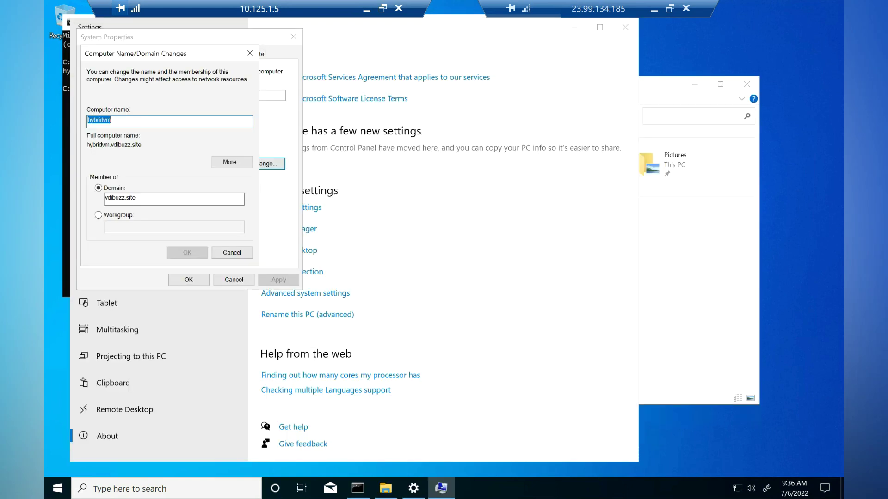
# - Check the machine's domain membership in its computer name settings and run dsregcmd /status in the Command Prompt
pyautogui.click(138, 199)
pyautogui.hotkey('alt', 'Tab')
pyautogui.click(207, 204)
pyautogui.write('ds')
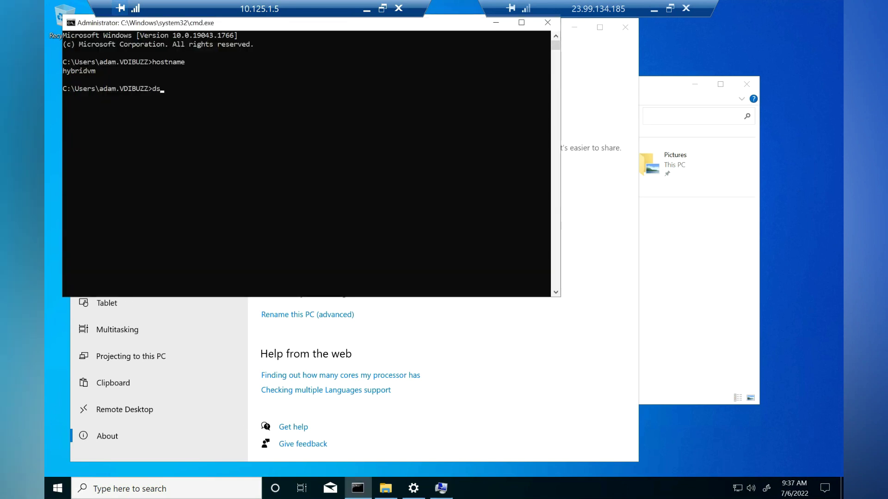
pyautogui.write('regcmd /status')
pyautogui.press('Return')
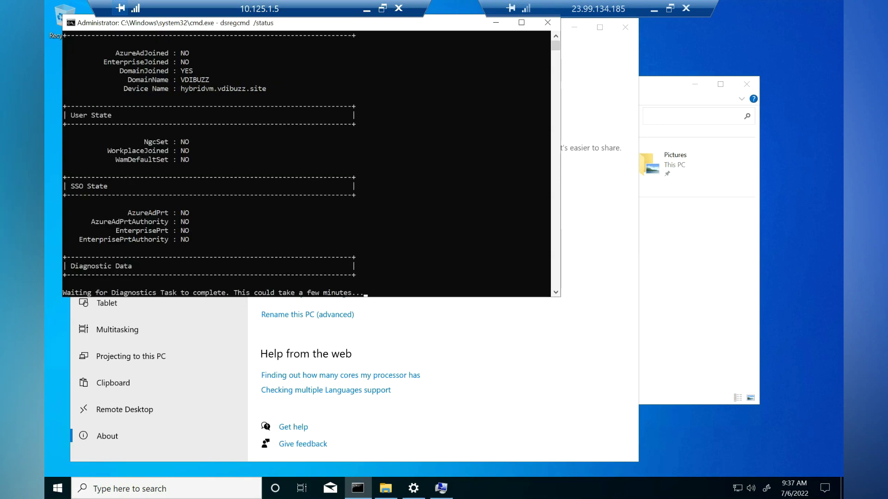
# - Examine the AzureAdJoined and DomainJoined values under Device State in the dsregcmd output
pyautogui.scroll(15, 307, 164)
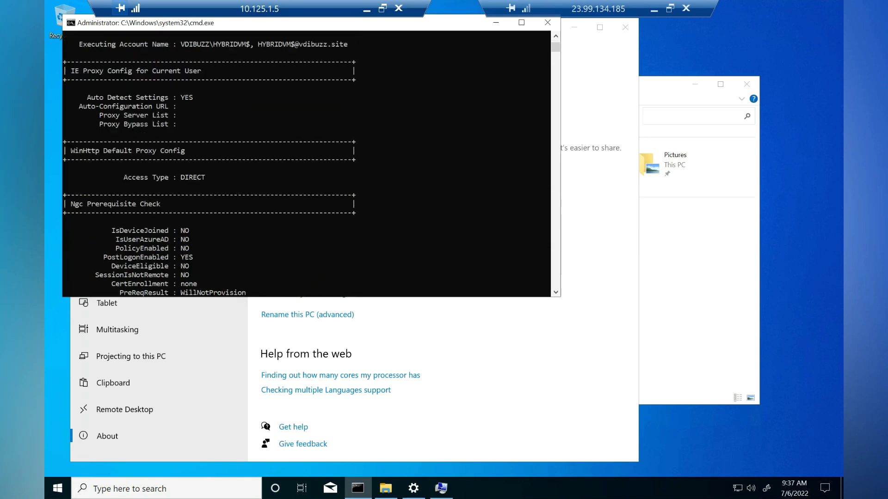
pyautogui.scroll(20, 307, 164)
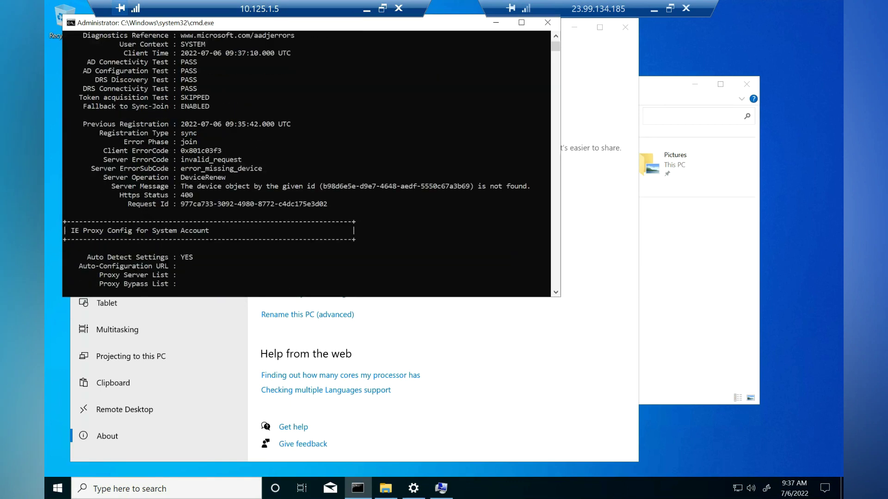
pyautogui.scroll(7, 306, 163)
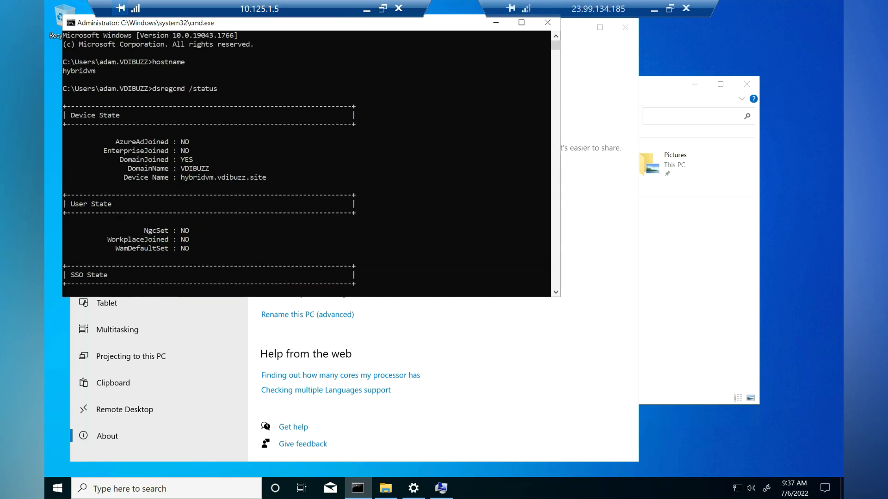
pyautogui.moveTo(116, 141); pyautogui.dragTo(192, 142)
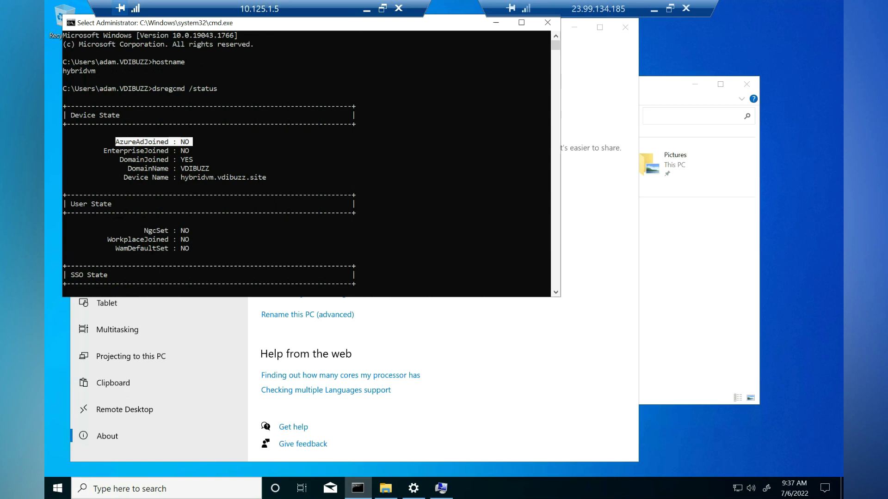
pyautogui.moveTo(123, 159); pyautogui.dragTo(196, 160)
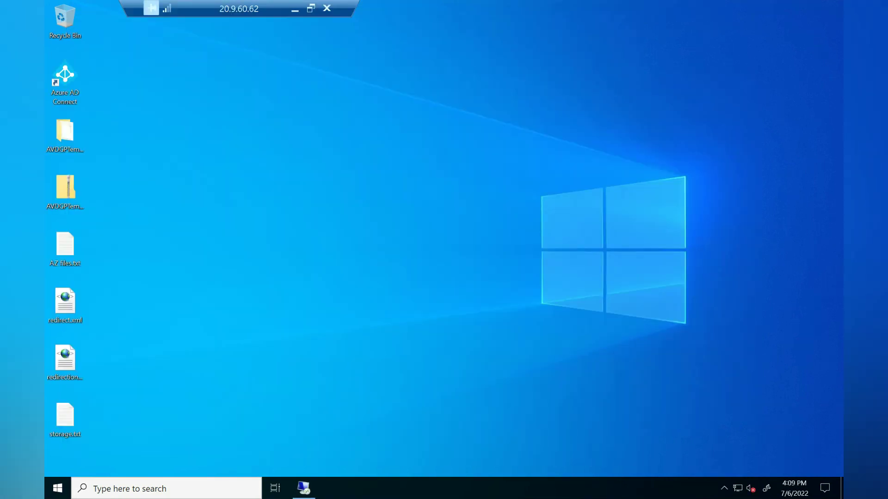
# - Open an elevated Windows PowerShell on the 20.9.60.62 server and force a delta sync with Start-ADSyncSyncCycle -PolicyType Delta
pyautogui.press('super+x')
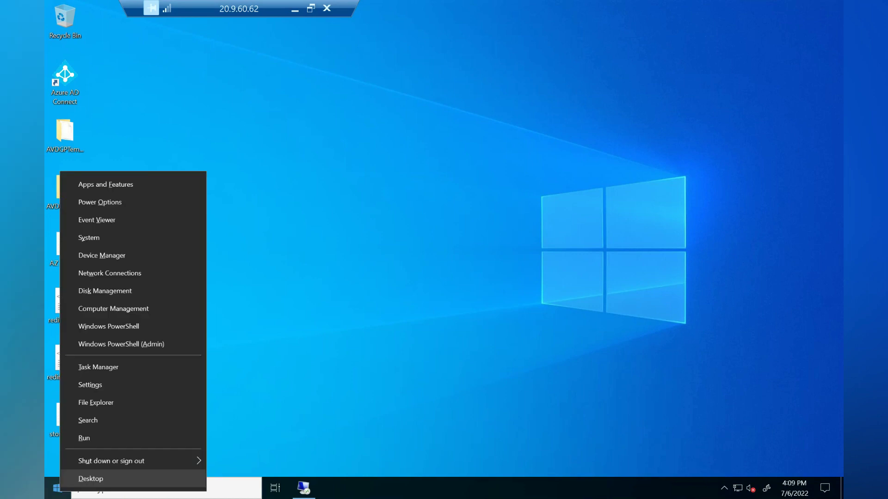
pyautogui.press('Return')
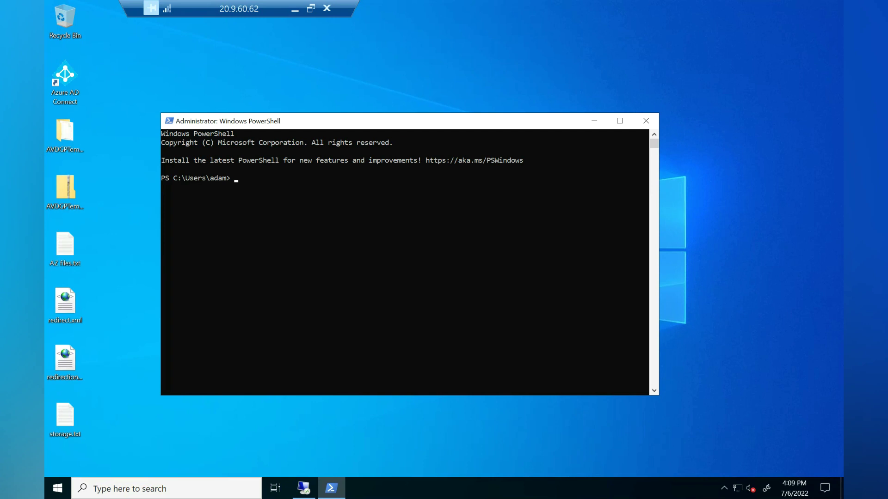
pyautogui.hotkey('ctrl', 'v')
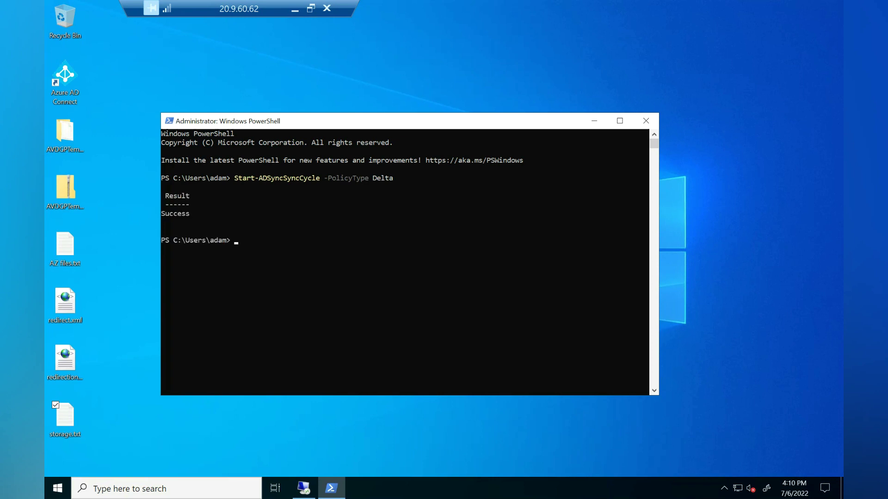
pyautogui.moveTo(198, 222); pyautogui.dragTo(162, 213)
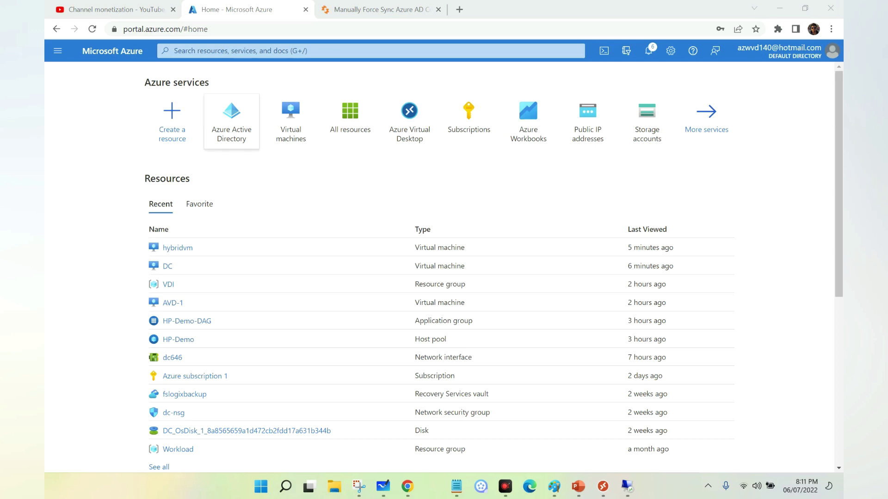
# - Switch to the Azure portal and open the list of all devices in Azure Active Directory
pyautogui.click(231, 118)
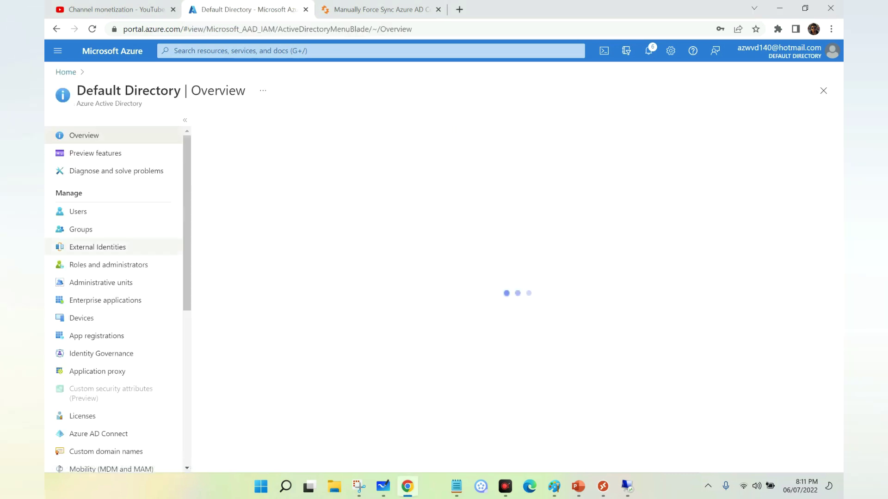
pyautogui.click(81, 319)
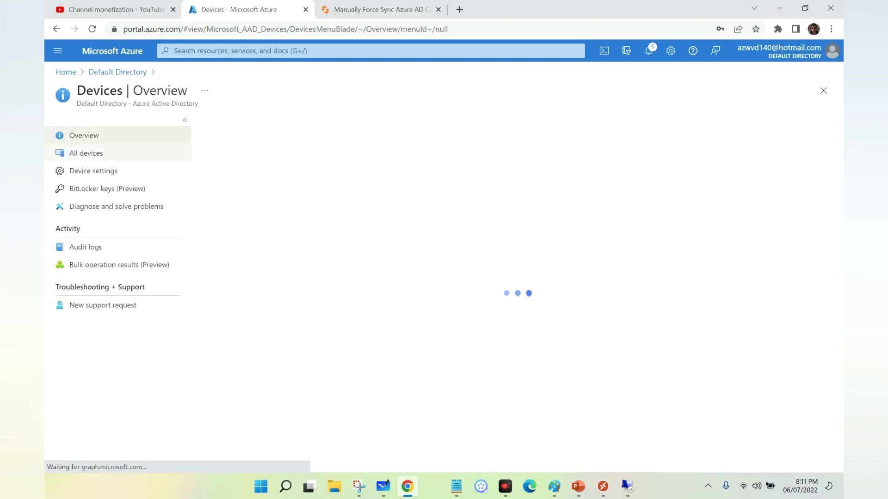
pyautogui.click(86, 153)
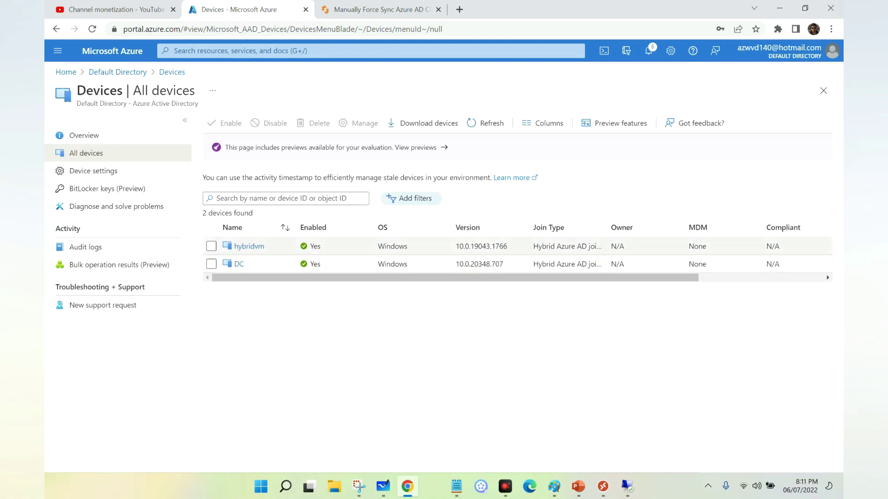
# - Examine the join type and registration time of the hybridvm device in the device list
pyautogui.moveTo(264, 247); pyautogui.dragTo(238, 247)
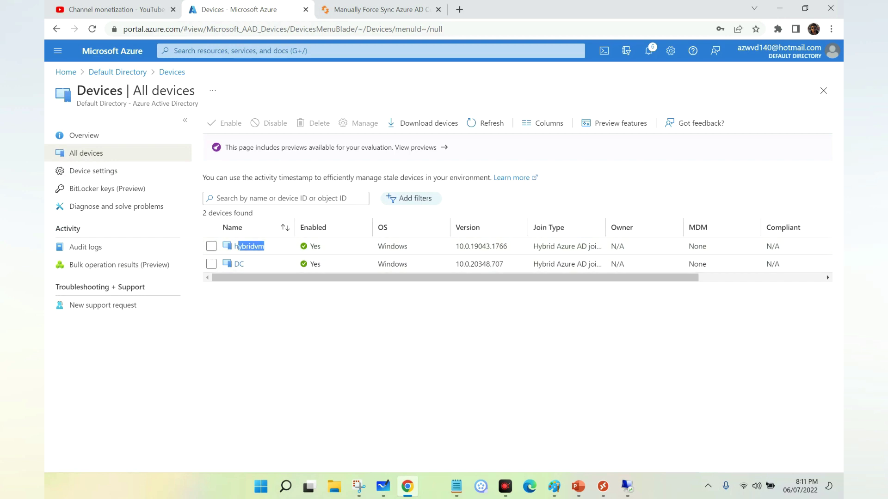
pyautogui.hscroll(5, 238, 246)
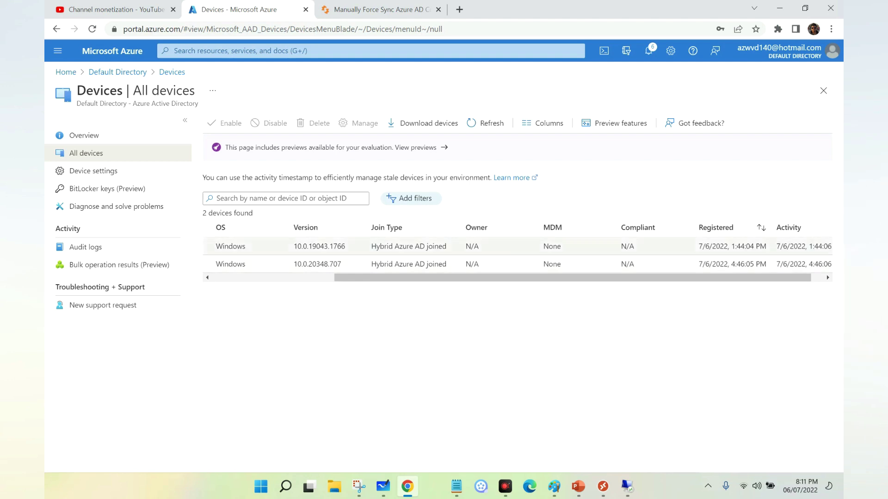
pyautogui.moveTo(698, 246); pyautogui.dragTo(766, 246)
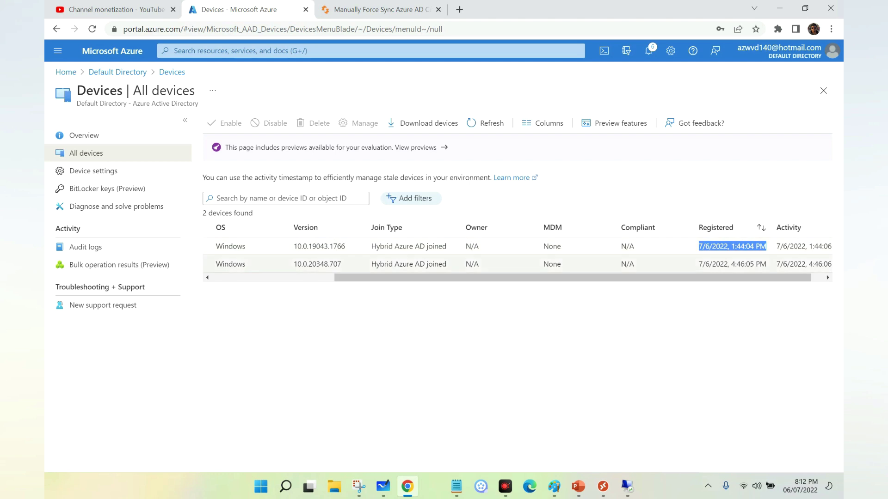
pyautogui.hscroll(-5, 517, 254)
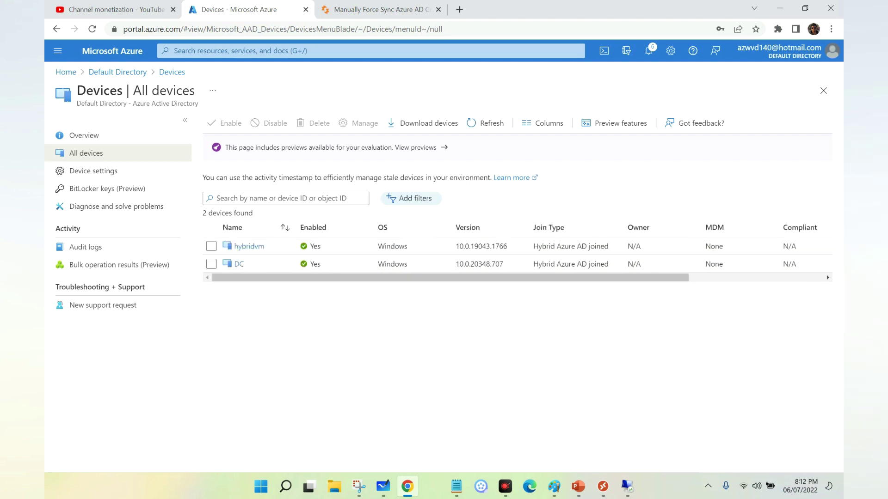